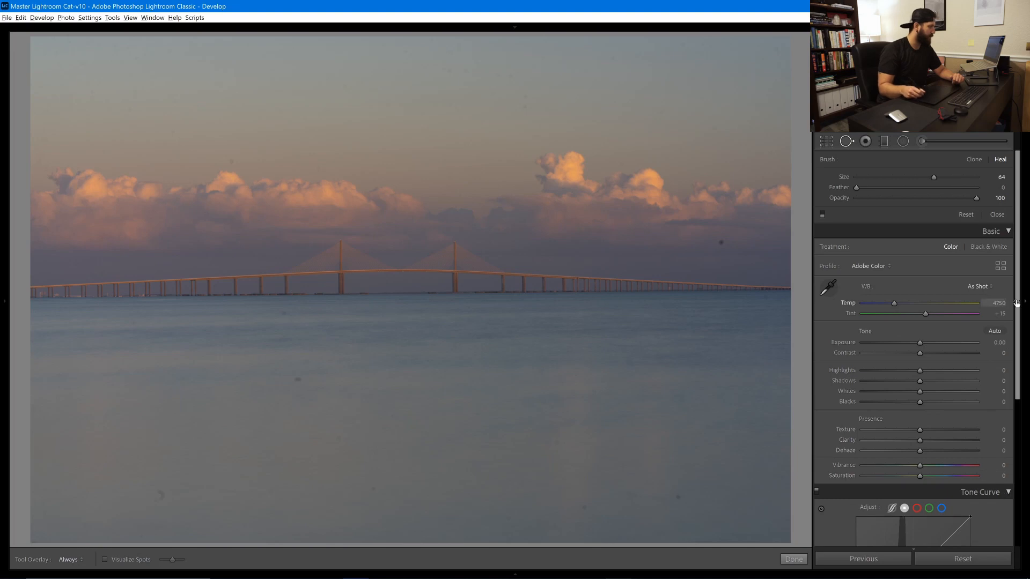
# Drag the tone curve into a steep wave, lifting the darks sharply and pulling the highlights down
pyautogui.moveTo(1018, 300); pyautogui.dragTo(1017, 385)
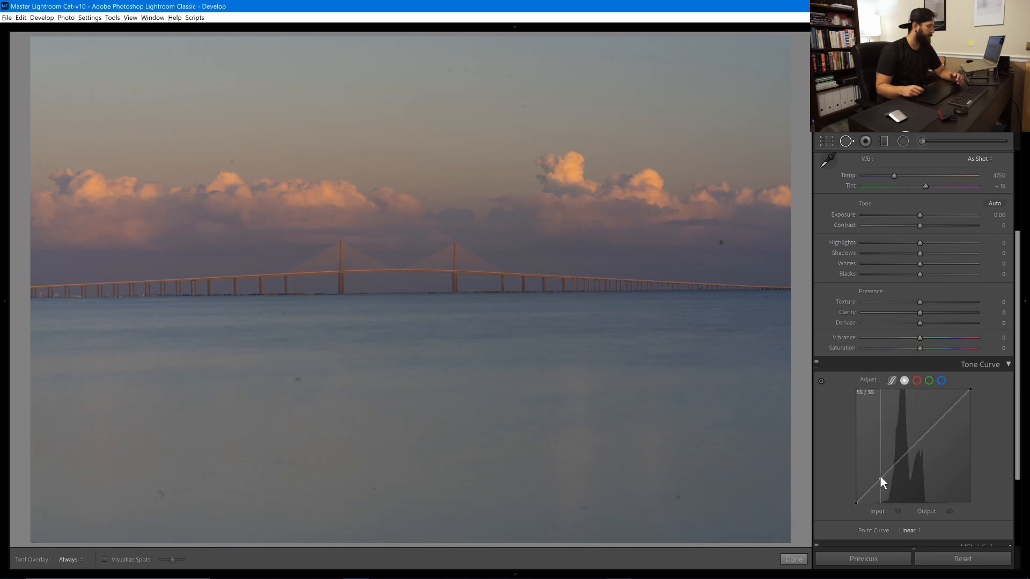
pyautogui.moveTo(880, 477); pyautogui.dragTo(881, 414)
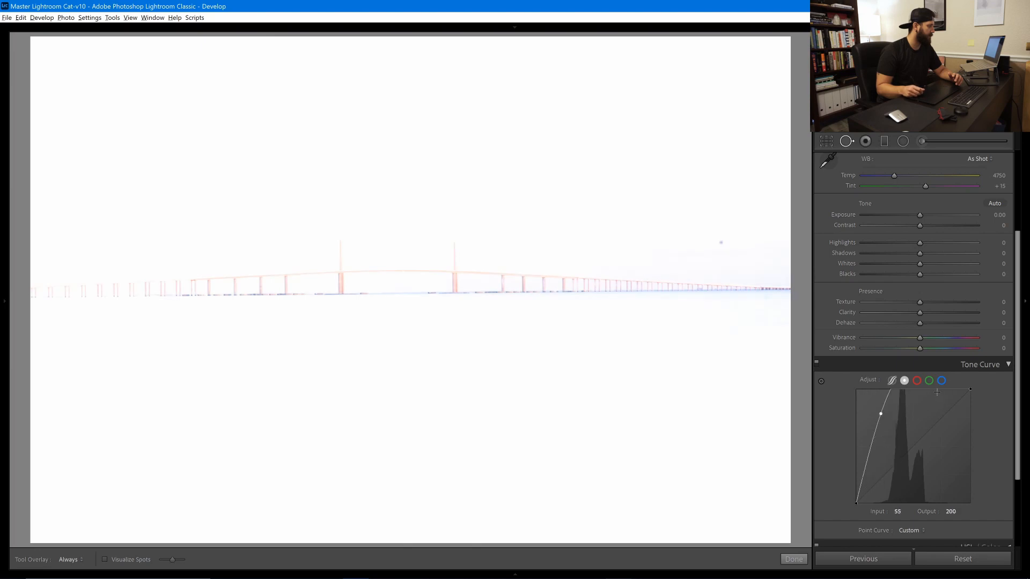
pyautogui.moveTo(941, 390); pyautogui.dragTo(942, 493)
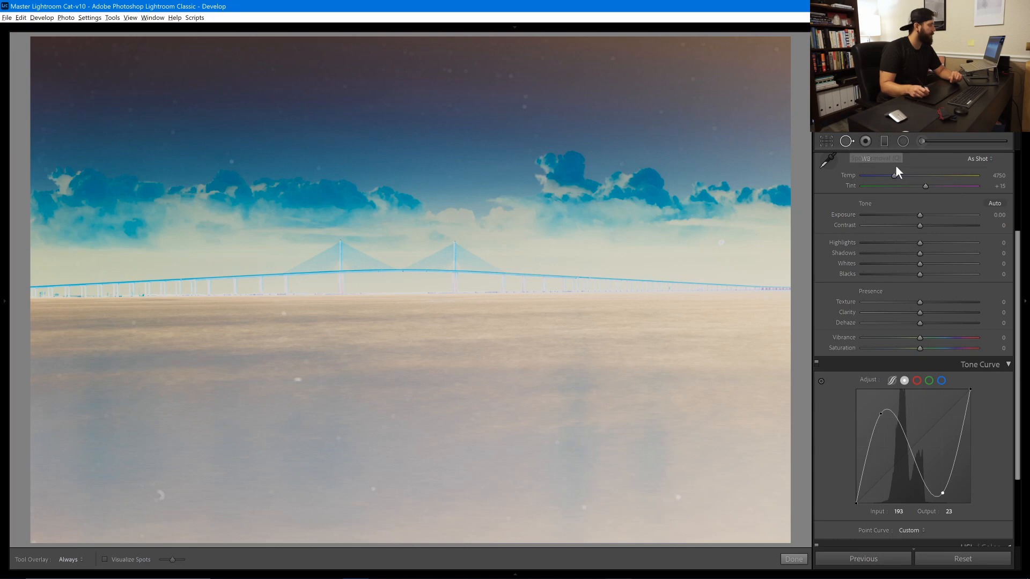
# Raise Exposure to +0.05, then toggle the Spot Removal tool off and back on
pyautogui.scroll(4, 1020, 266)
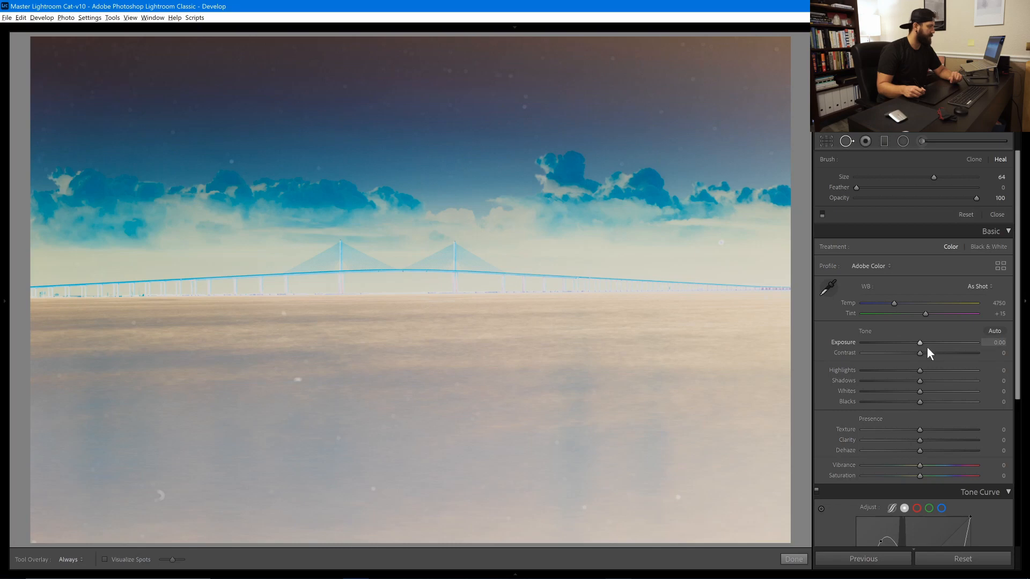
pyautogui.moveTo(921, 341)
pyautogui.mouseDown()
pyautogui.moveTo(913, 341)
pyautogui.moveTo(921, 347)
pyautogui.mouseUp()
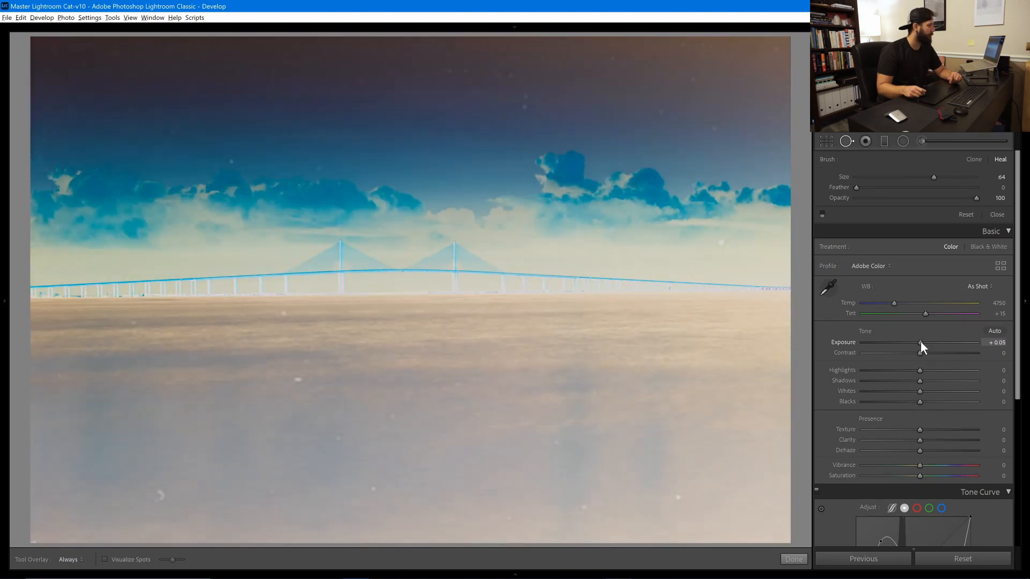
pyautogui.click(849, 141)
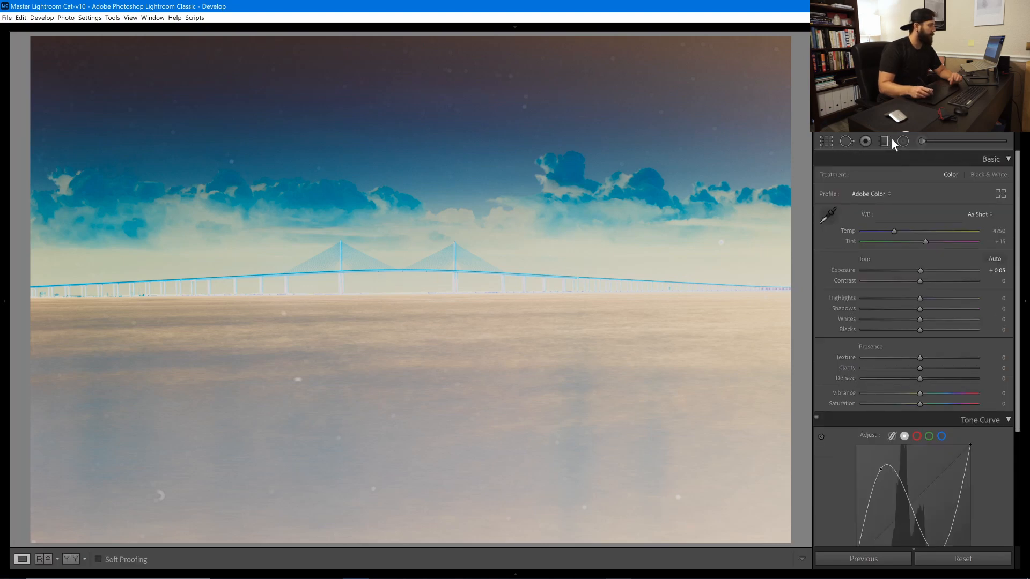
pyautogui.click(848, 141)
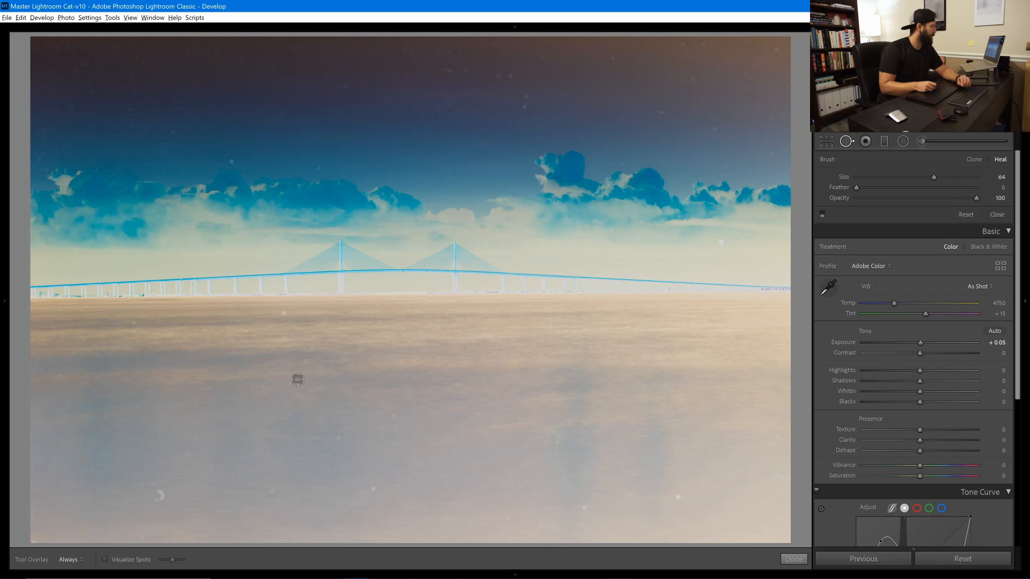
# Heal six dust spots across the water, from below the horizon to the bottom edge
pyautogui.click(298, 379)
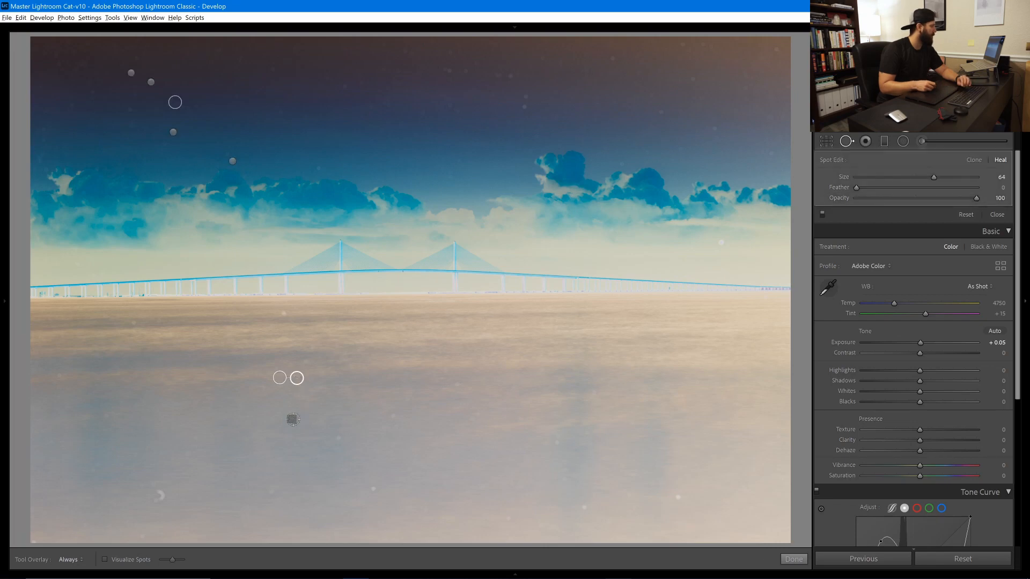
pyautogui.moveTo(159, 492); pyautogui.dragTo(160, 501)
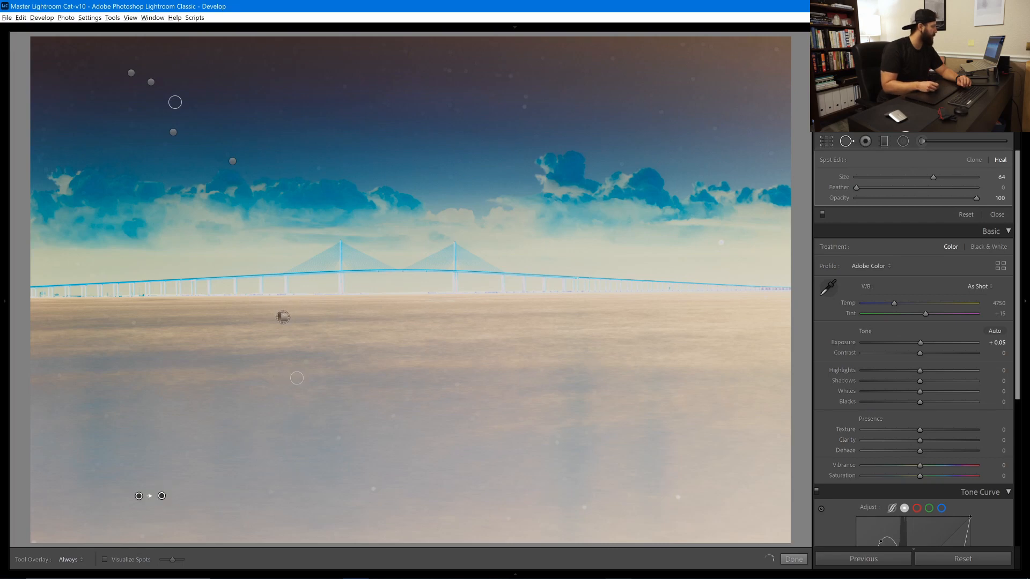
pyautogui.click(283, 313)
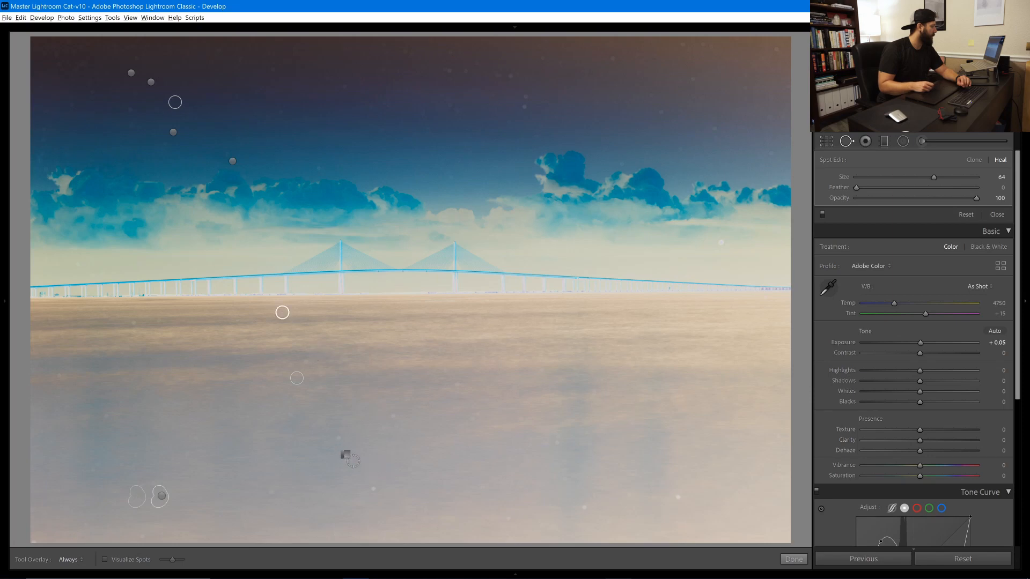
pyautogui.click(338, 435)
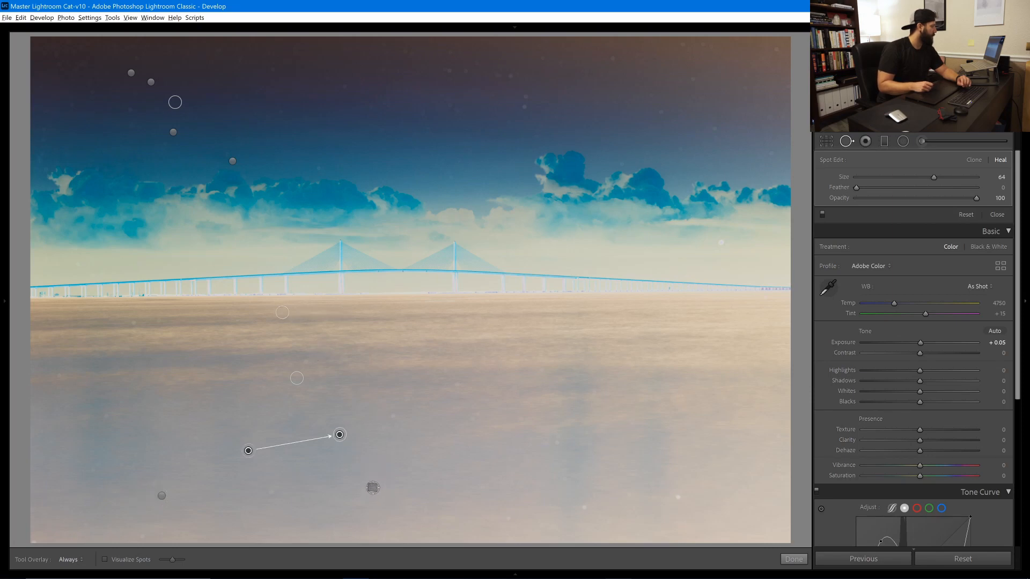
pyautogui.click(373, 488)
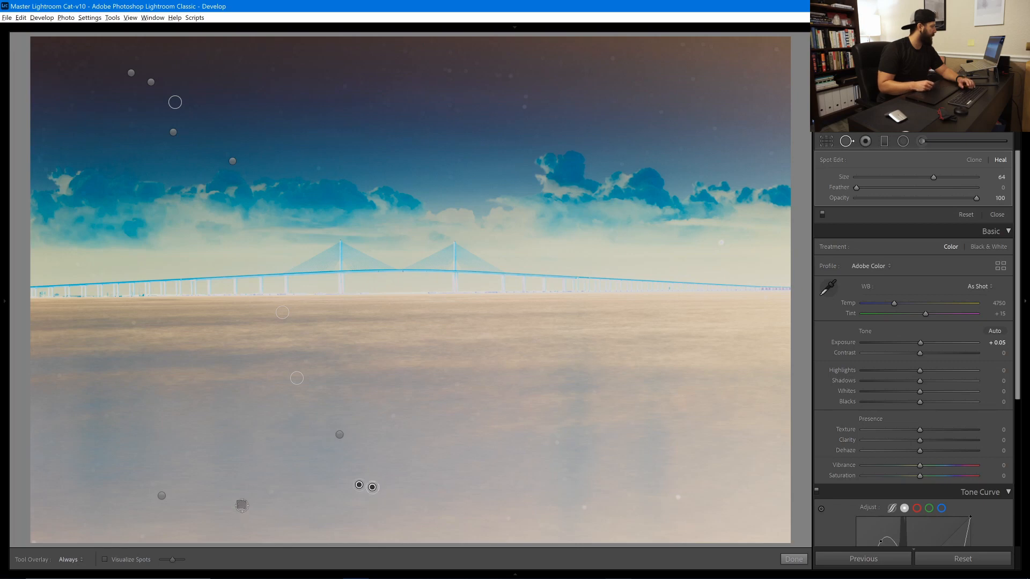
pyautogui.click(270, 493)
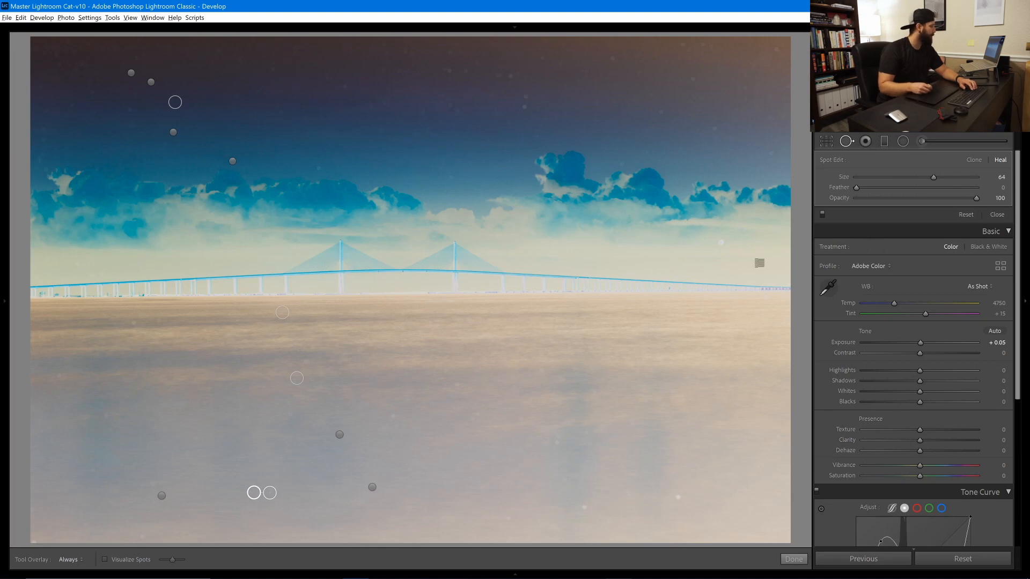
# Set Tool Overlay to Never and turn healing off to compare before and after
pyautogui.click(78, 561)
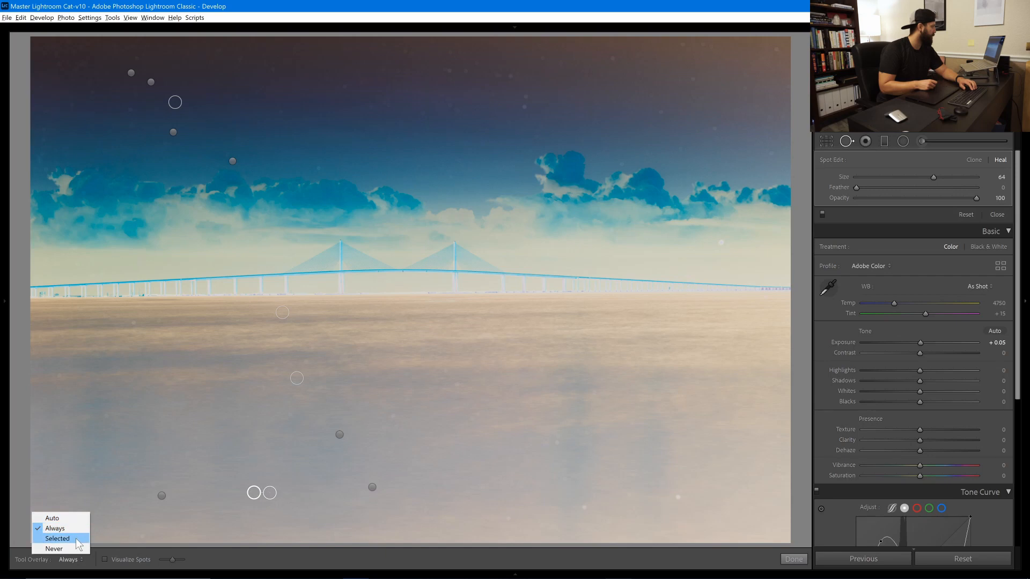
pyautogui.click(79, 549)
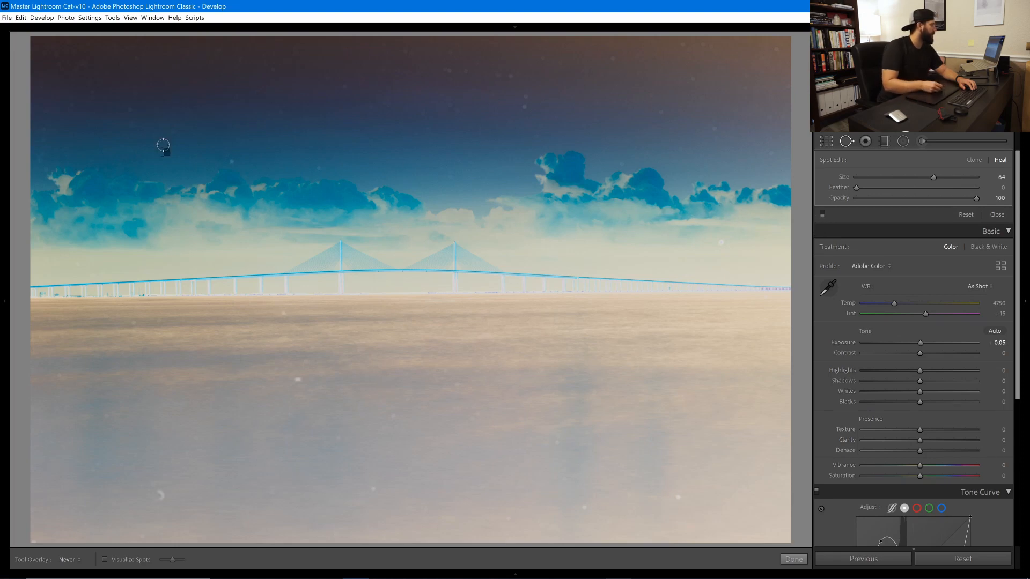
pyautogui.click(822, 215)
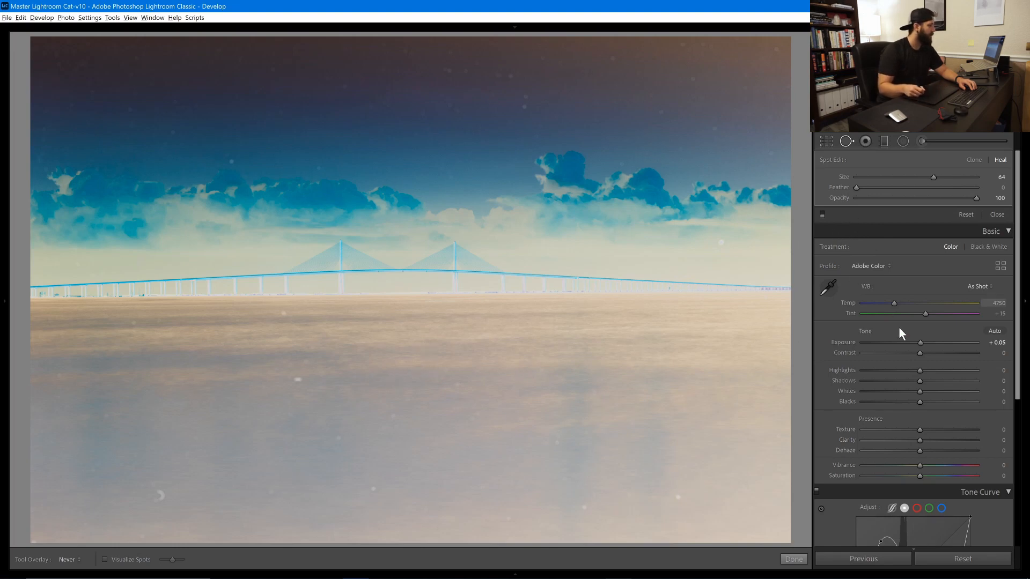
# Reset the tone curve to linear and the Tone group to zero after briefly testing exposure and highlights
pyautogui.doubleClick(869, 508)
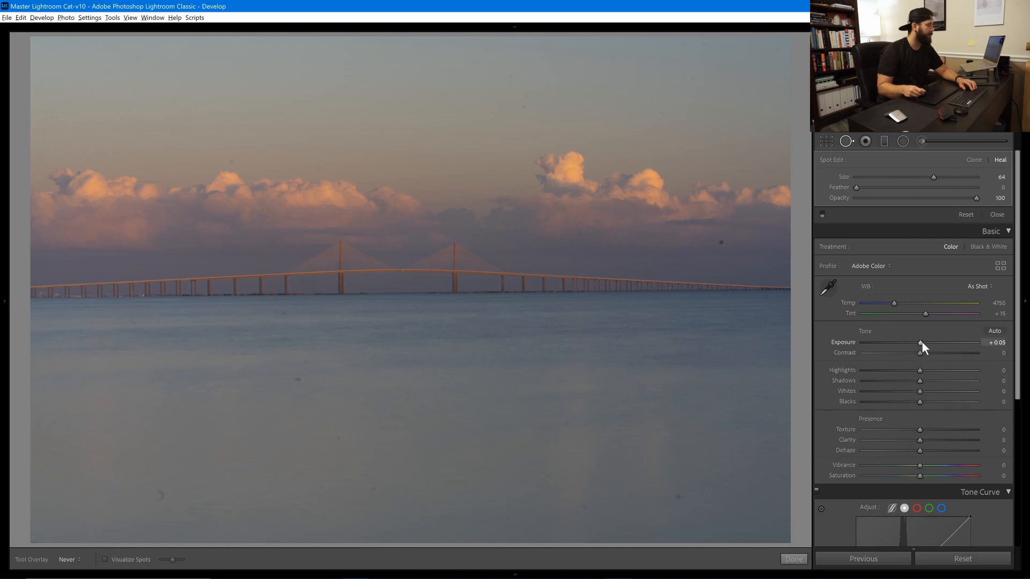
pyautogui.moveTo(922, 342); pyautogui.dragTo(934, 342)
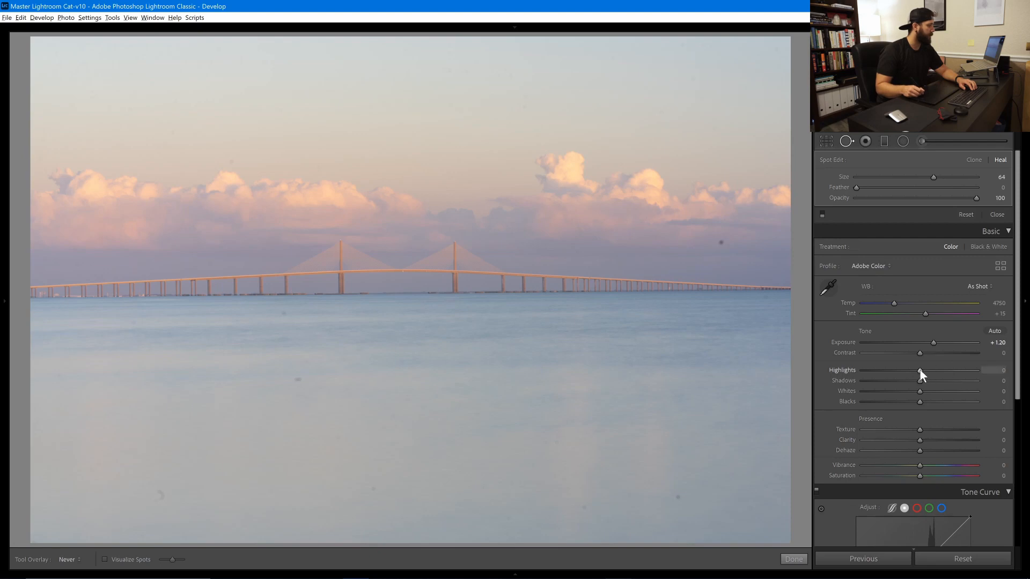
pyautogui.moveTo(920, 370)
pyautogui.mouseDown()
pyautogui.moveTo(932, 369)
pyautogui.moveTo(906, 369)
pyautogui.moveTo(927, 383)
pyautogui.mouseUp()
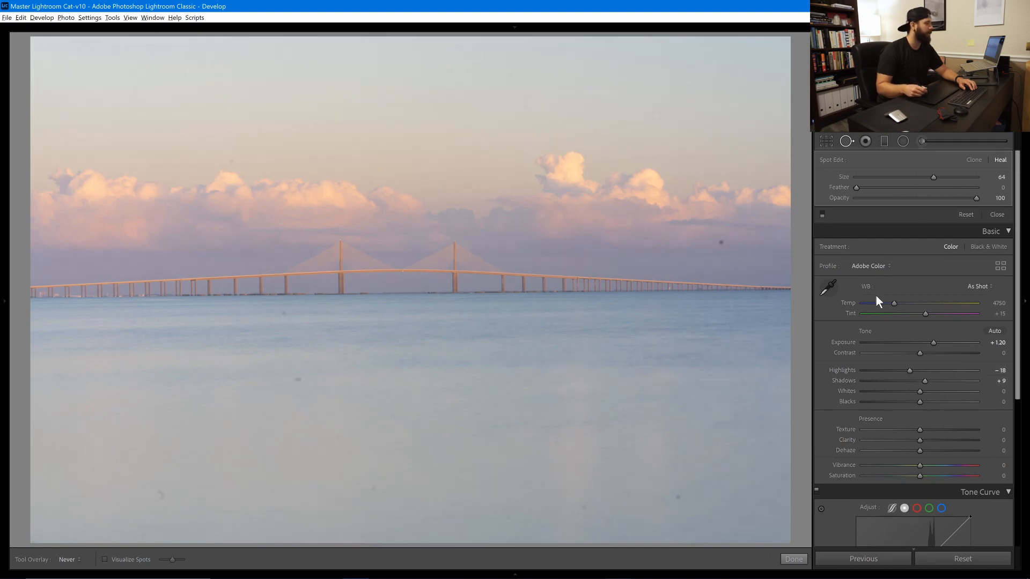
pyautogui.doubleClick(867, 333)
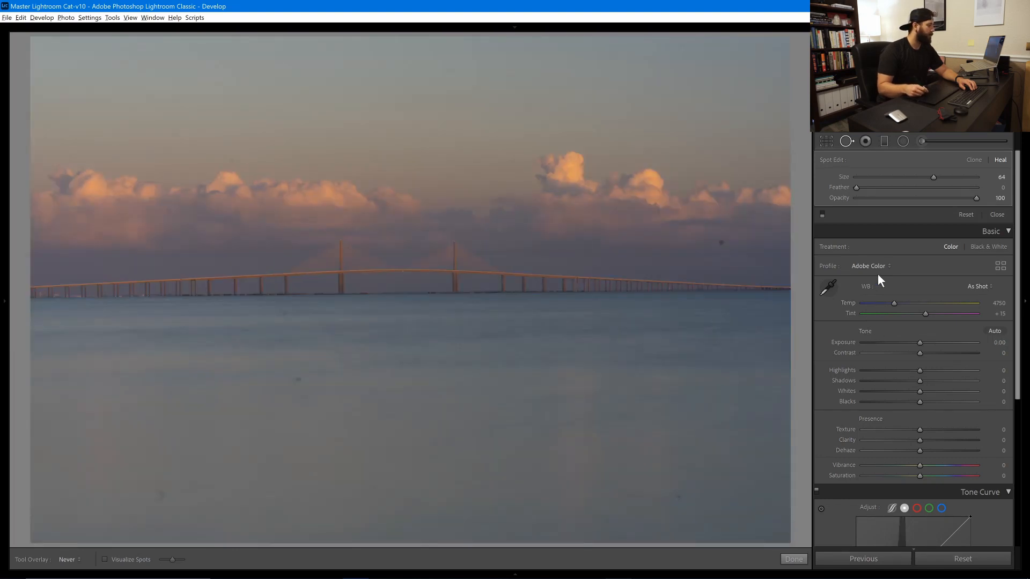
# Toggle spot healing to compare, then send the photo to Photoshop via Edit In
pyautogui.click(822, 213)
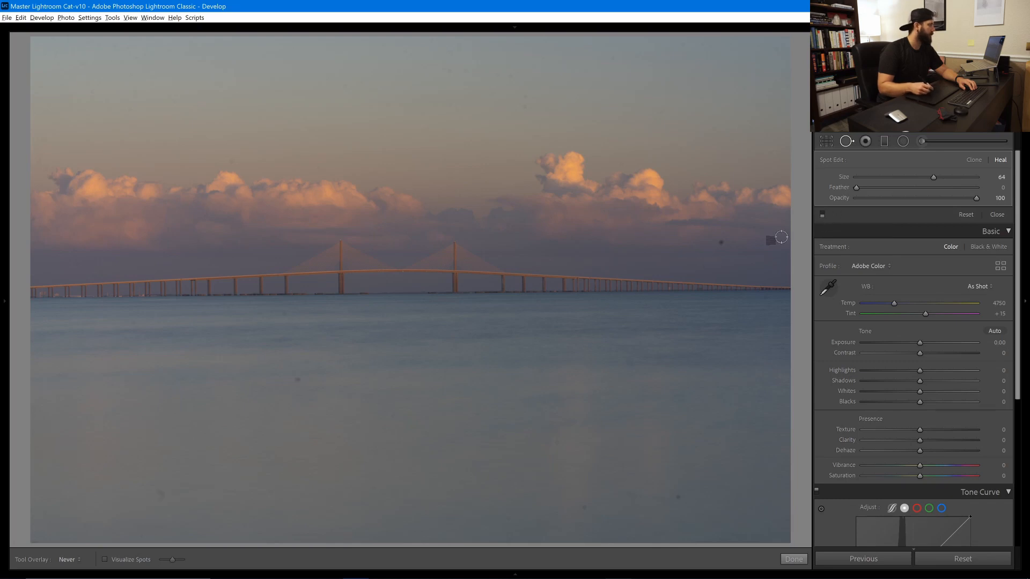
pyautogui.rightClick(478, 304)
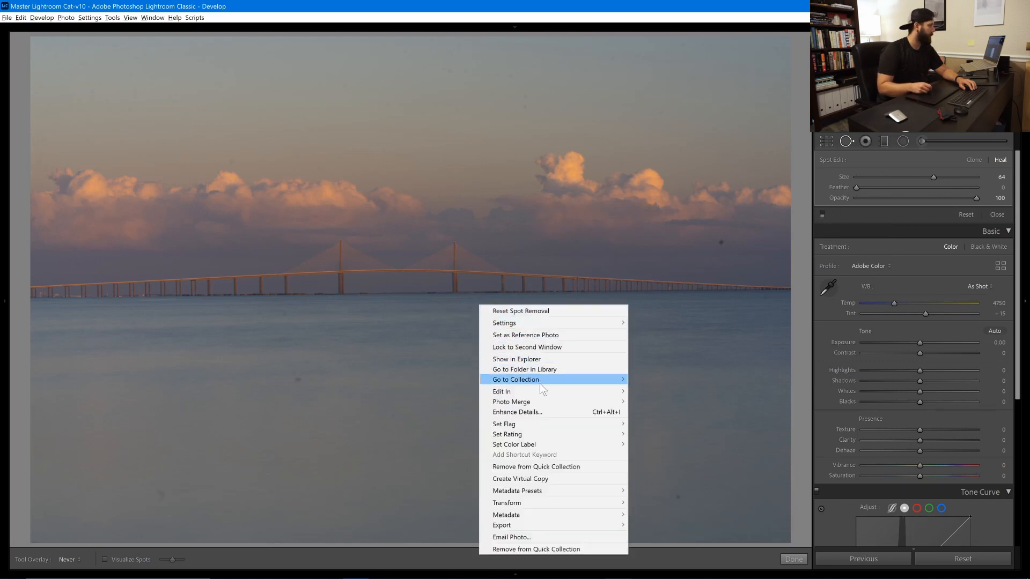
pyautogui.click(665, 394)
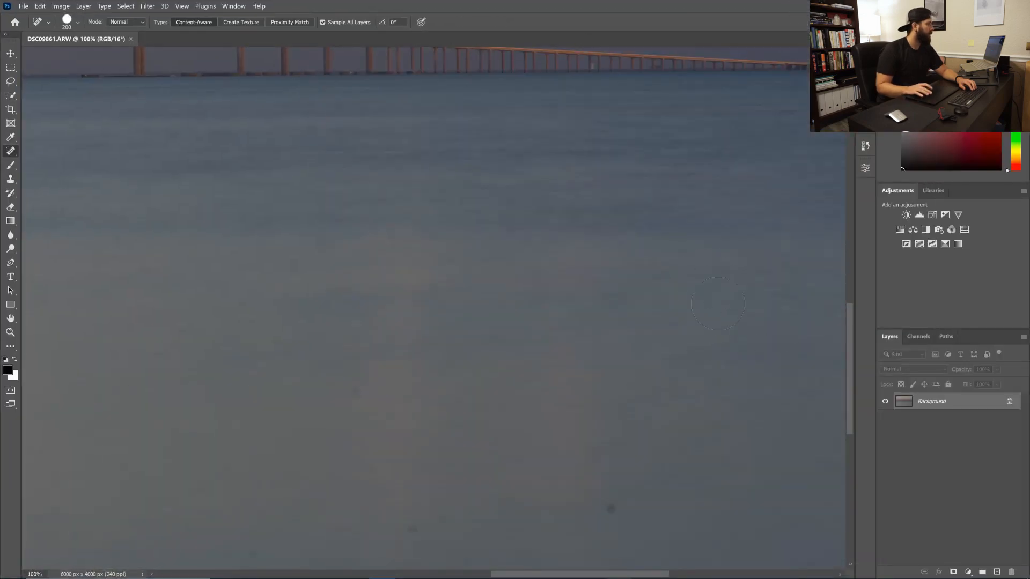
# Fit the whole photo on screen and duplicate the Background layer
pyautogui.press('z')
pyautogui.rightClick(708, 307)
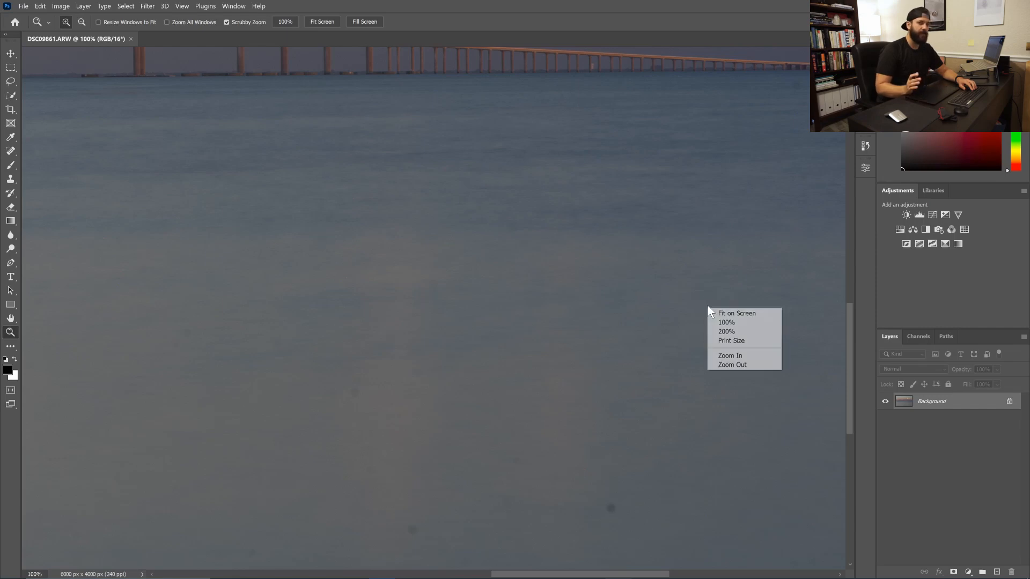
pyautogui.click(738, 313)
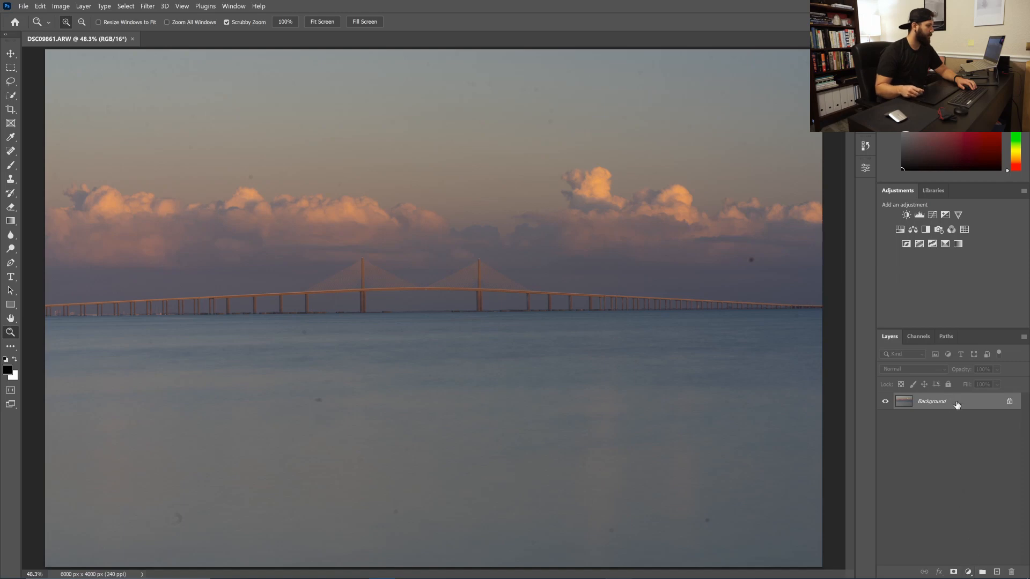
pyautogui.moveTo(959, 406); pyautogui.dragTo(969, 446)
pyautogui.moveTo(993, 572); pyautogui.dragTo(995, 571)
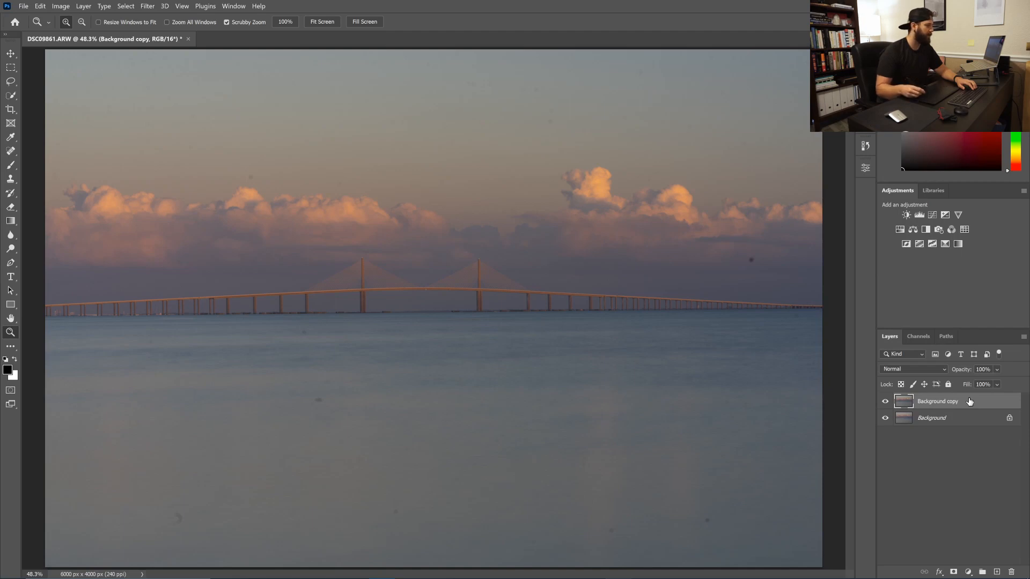
# Add a Brightness/Contrast and a Curves adjustment layer
pyautogui.click(968, 572)
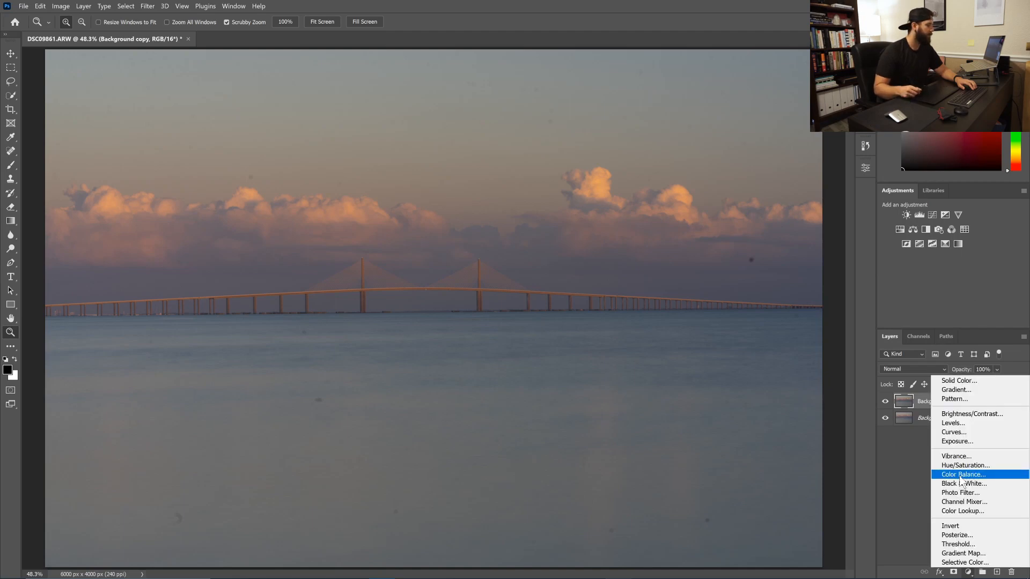
pyautogui.click(969, 414)
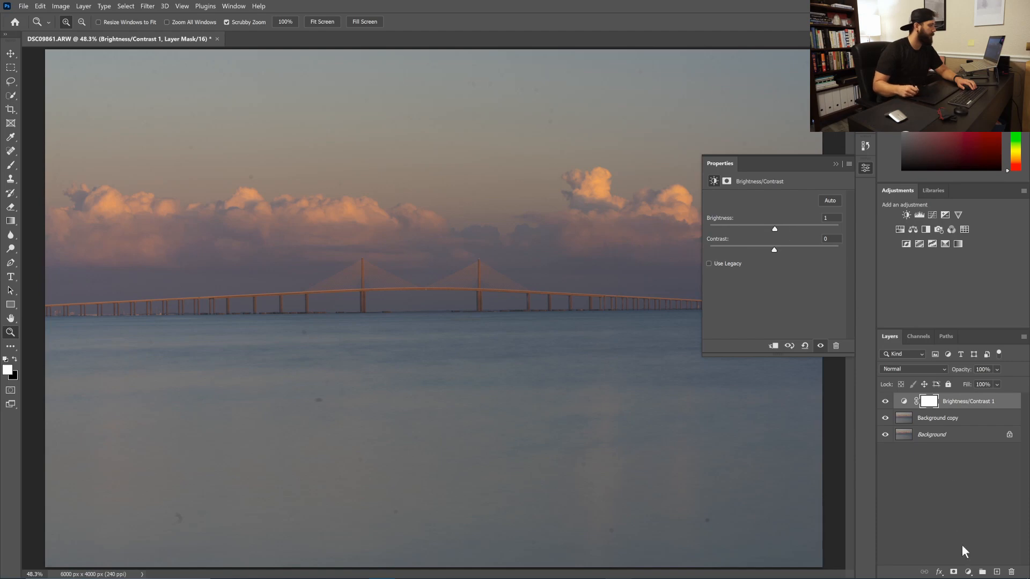
pyautogui.click(968, 571)
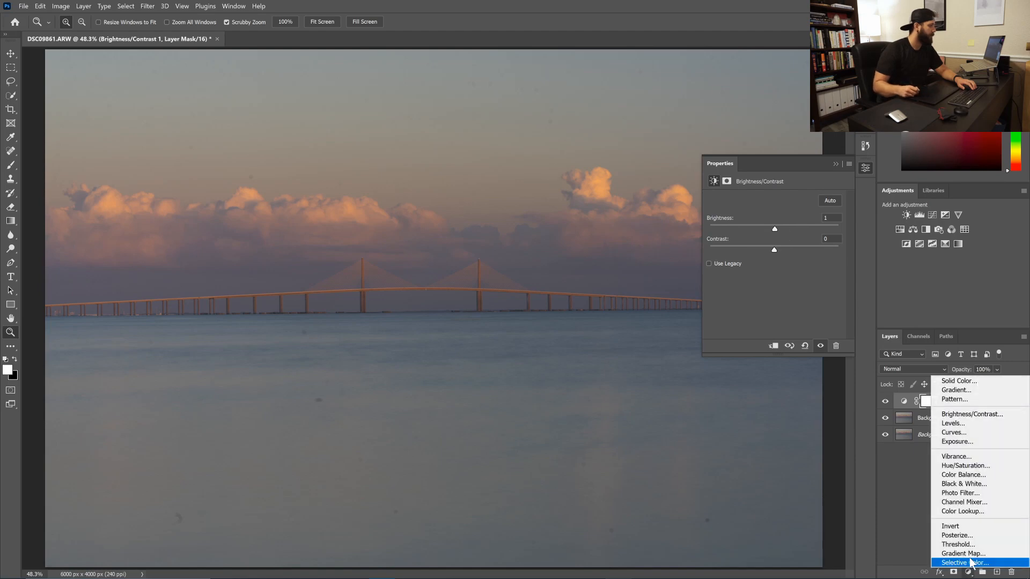
pyautogui.click(976, 433)
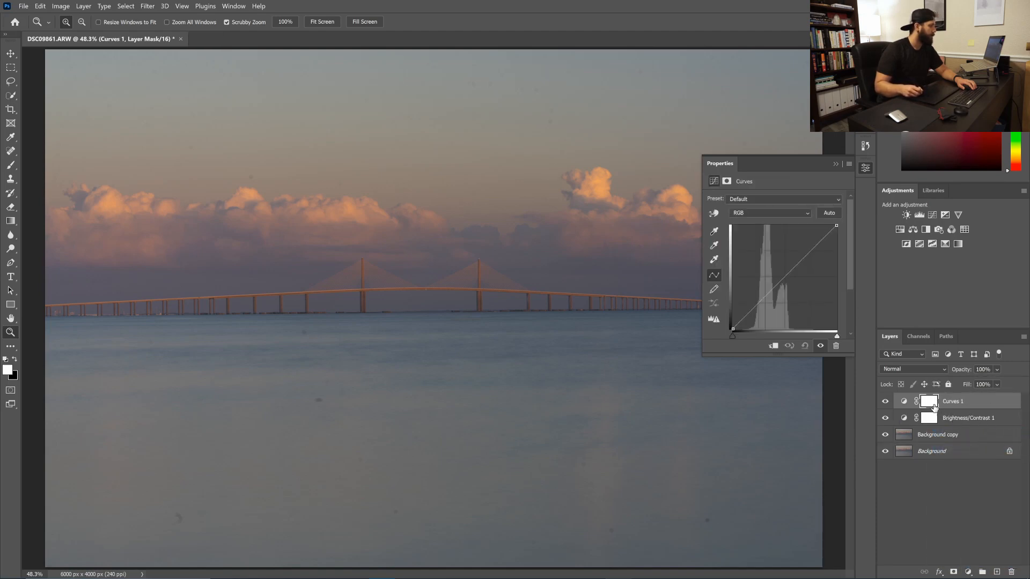
# Set brightness to 24 and bend the Curves 1 RGB curve into a solarizing wave
pyautogui.click(960, 419)
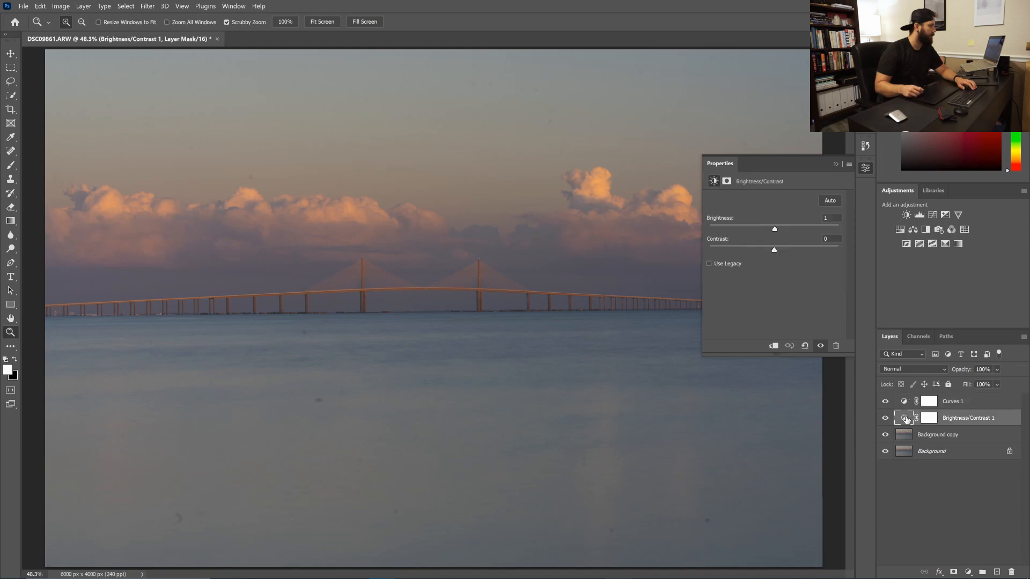
pyautogui.click(906, 420)
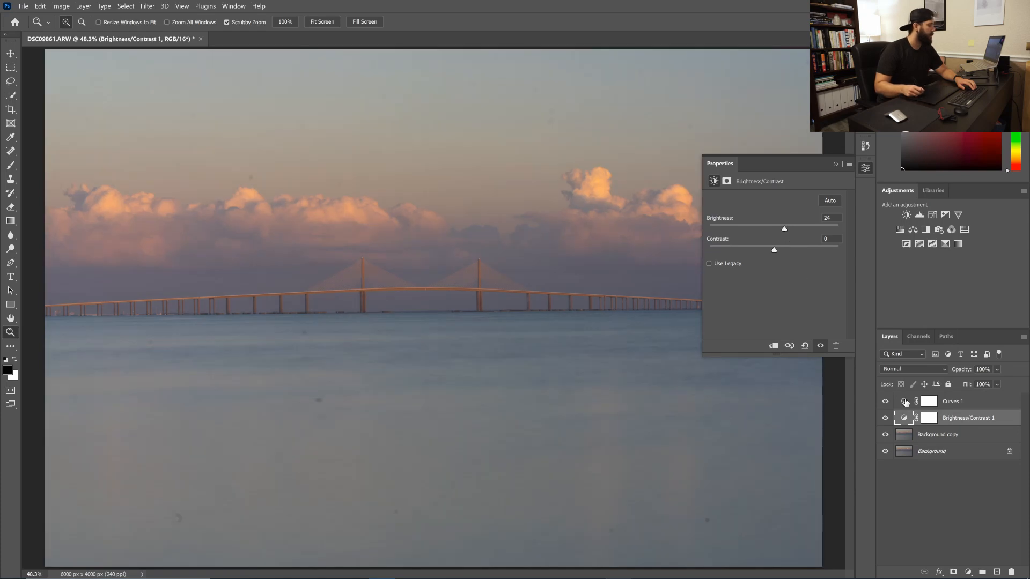
pyautogui.click(905, 401)
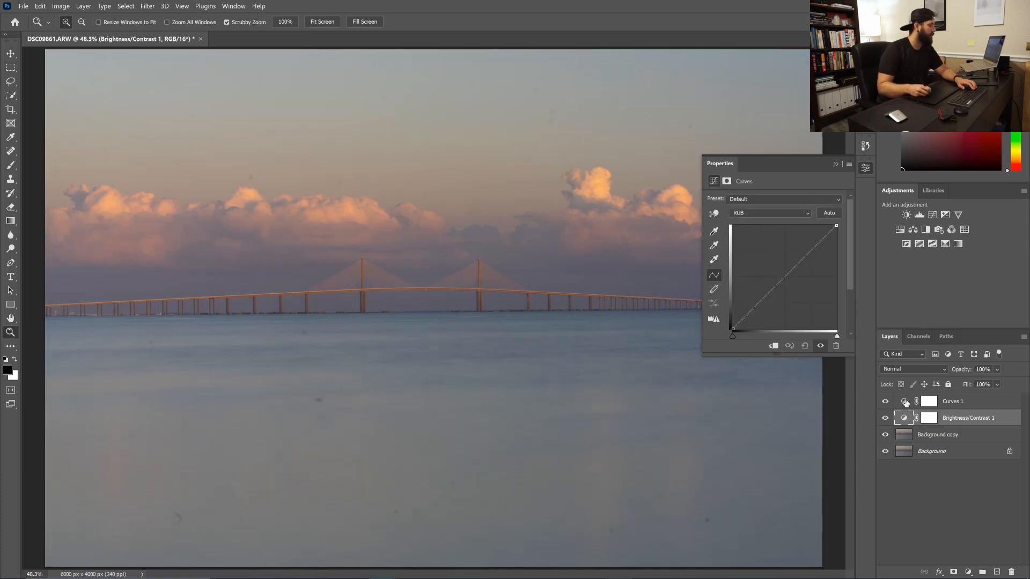
pyautogui.moveTo(762, 301); pyautogui.dragTo(813, 317)
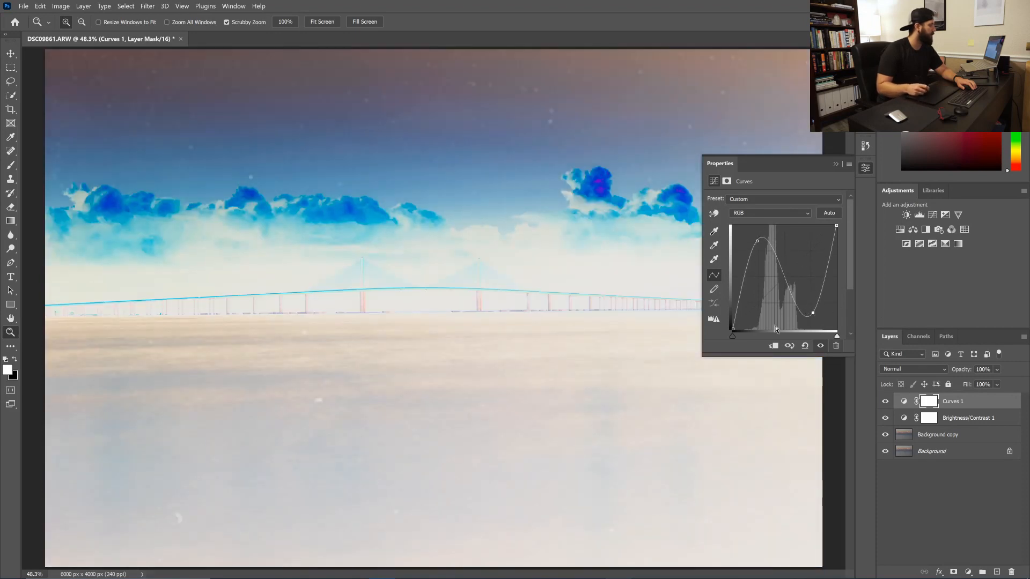
# Collapse the Properties panel and select the Spot Healing Brush with J
pyautogui.click(836, 164)
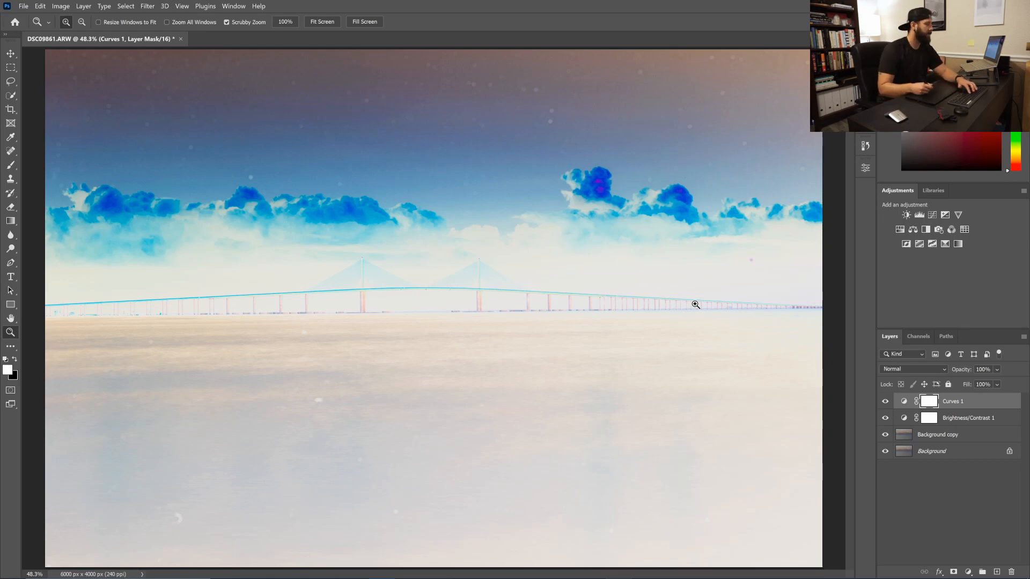
pyautogui.press('j')
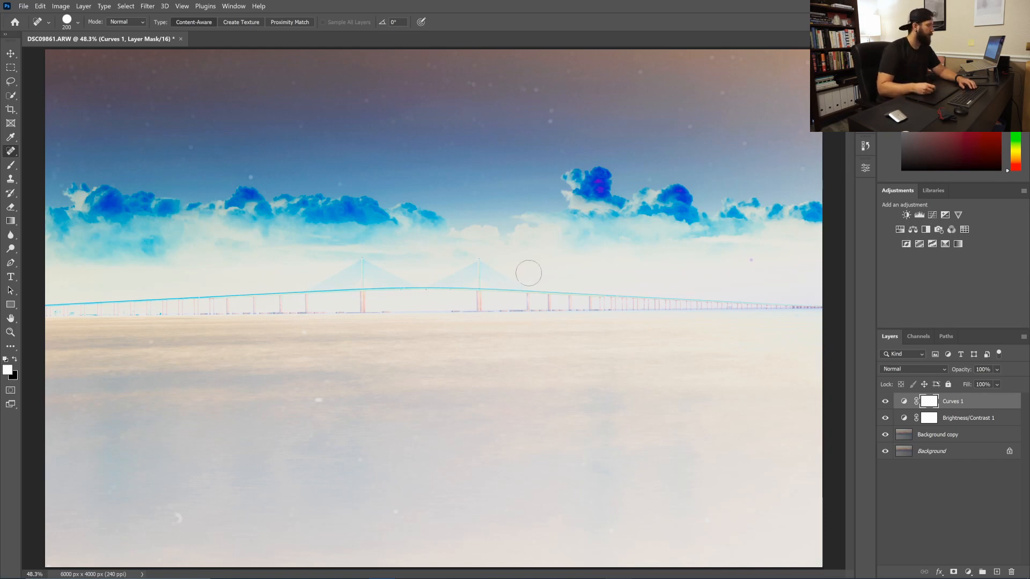
# Make Background copy the active layer and heal the dust specks in the upper sky
pyautogui.click(550, 122)
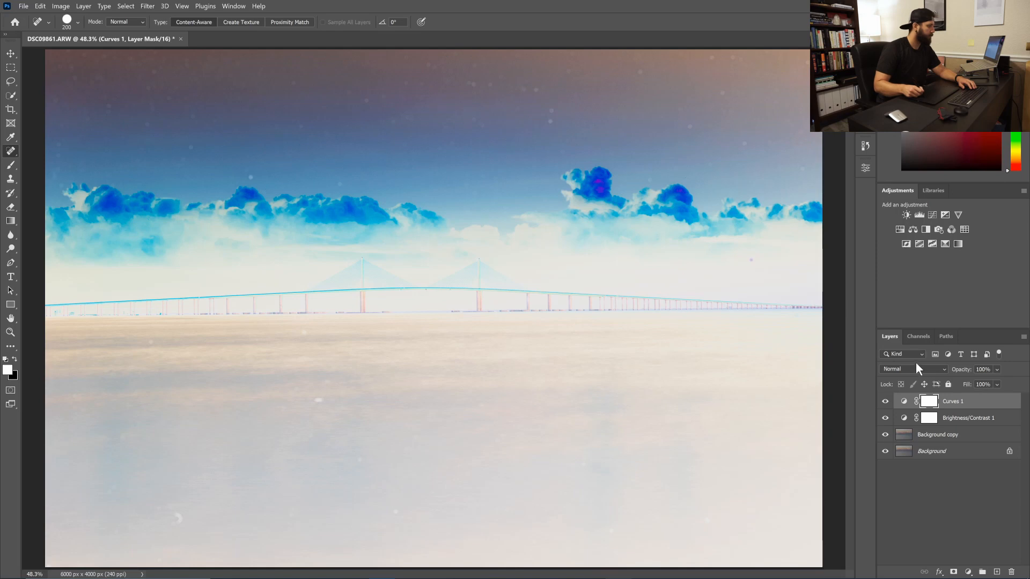
pyautogui.click(950, 435)
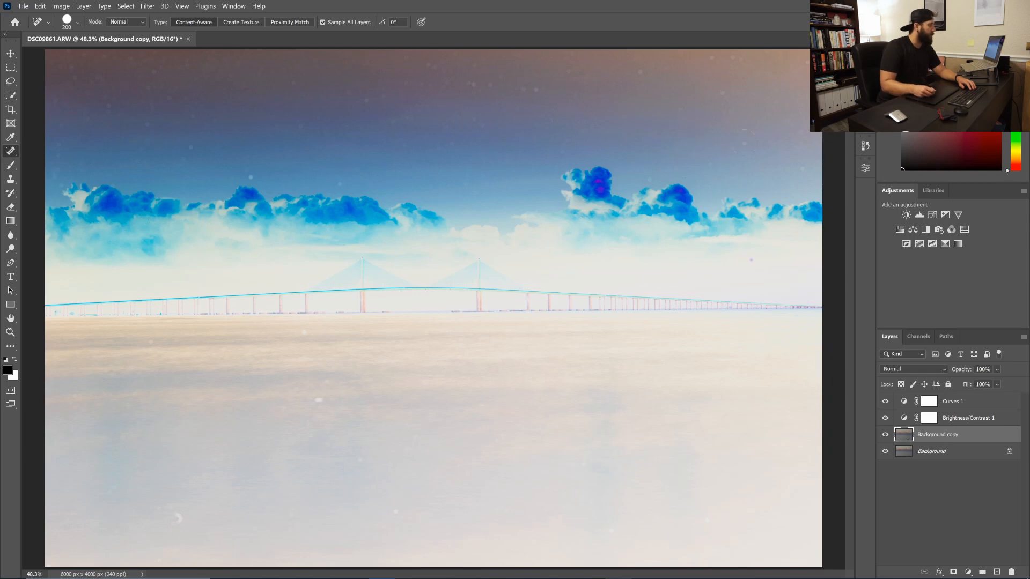
pyautogui.click(744, 143)
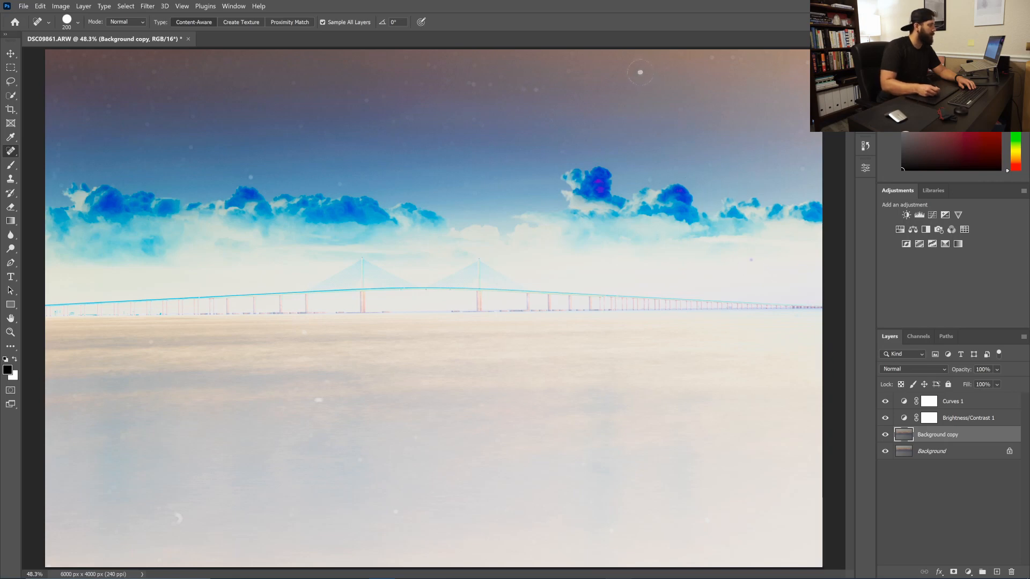
pyautogui.click(536, 90)
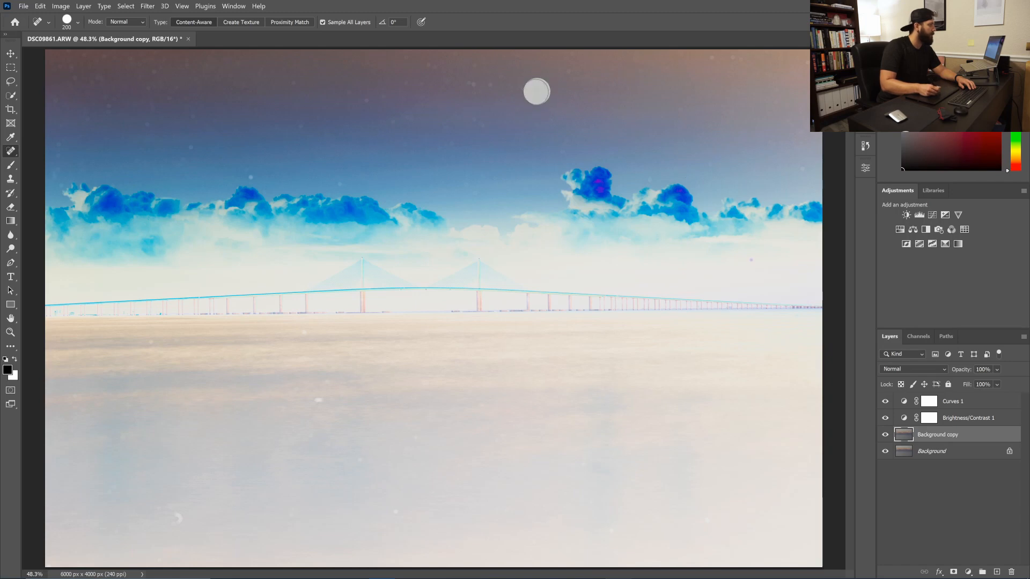
pyautogui.click(490, 86)
pyautogui.click(473, 82)
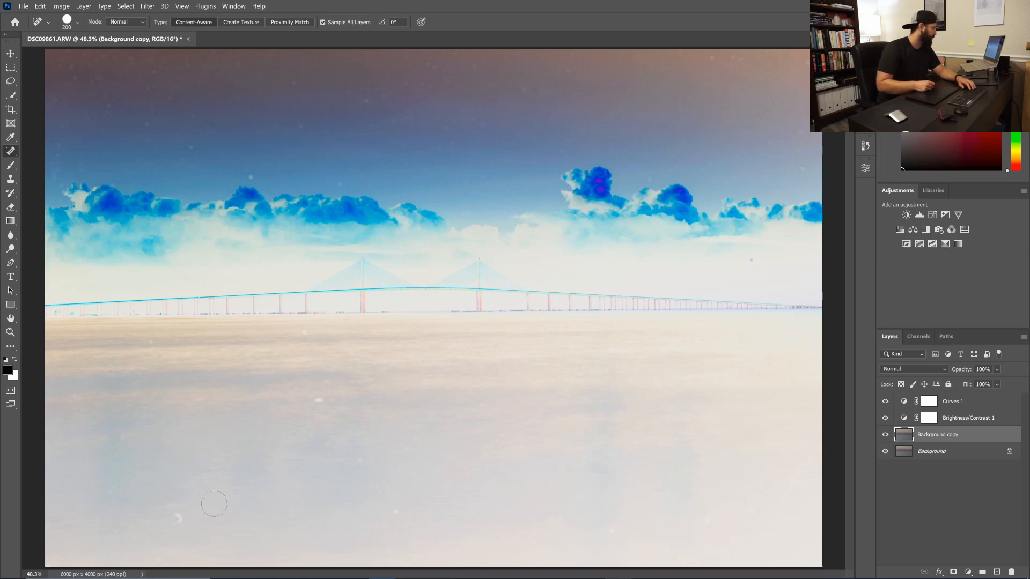
# Brush out specks in the lower water, the left sky and near the right-hand clouds
pyautogui.moveTo(176, 515); pyautogui.dragTo(181, 515)
pyautogui.moveTo(317, 401); pyautogui.dragTo(318, 401)
pyautogui.moveTo(305, 330); pyautogui.dragTo(305, 329)
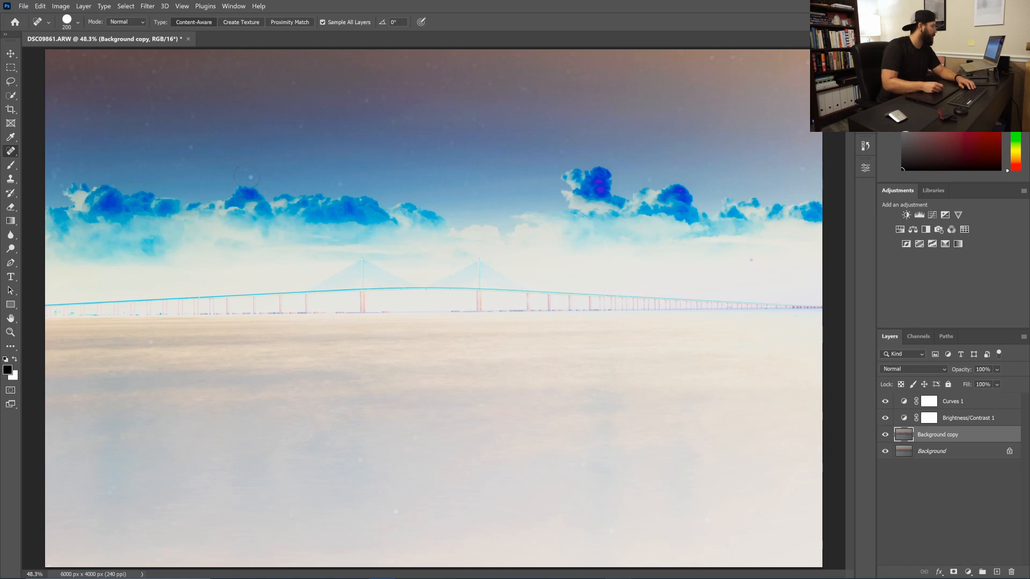
pyautogui.moveTo(251, 177); pyautogui.dragTo(250, 177)
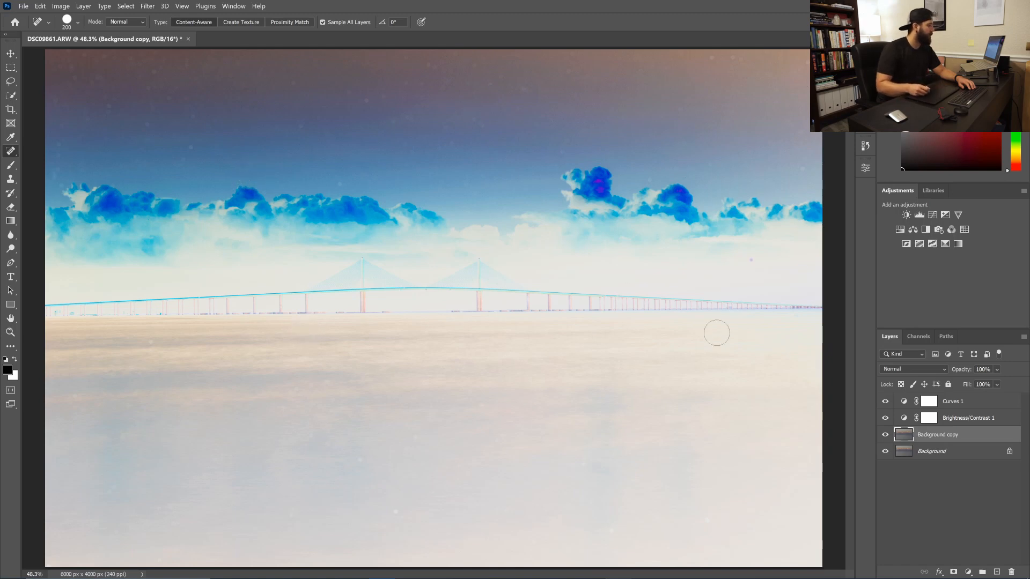
pyautogui.moveTo(751, 259); pyautogui.dragTo(751, 259)
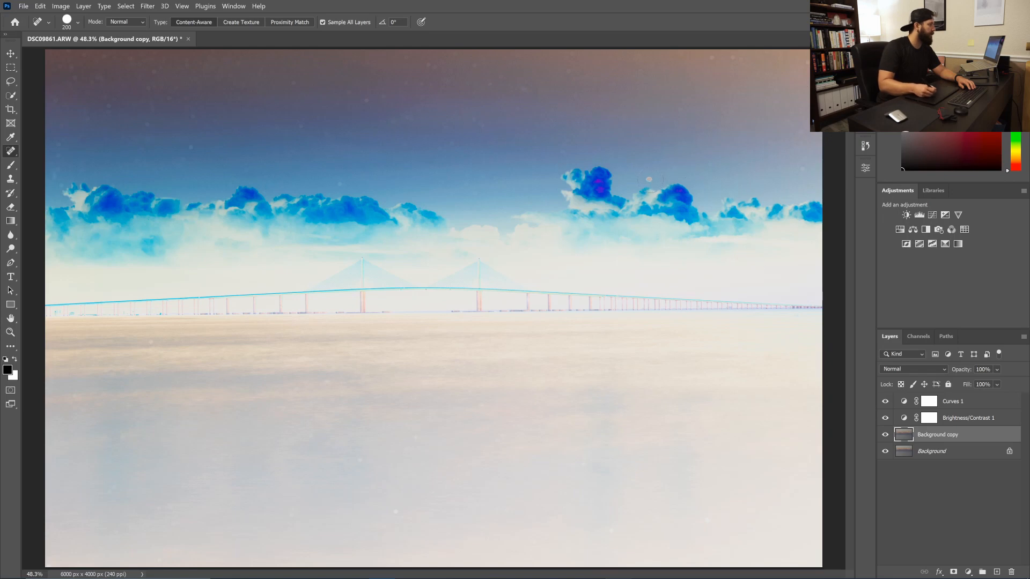
# Heal five small specks scattered across the upper sky
pyautogui.click(523, 91)
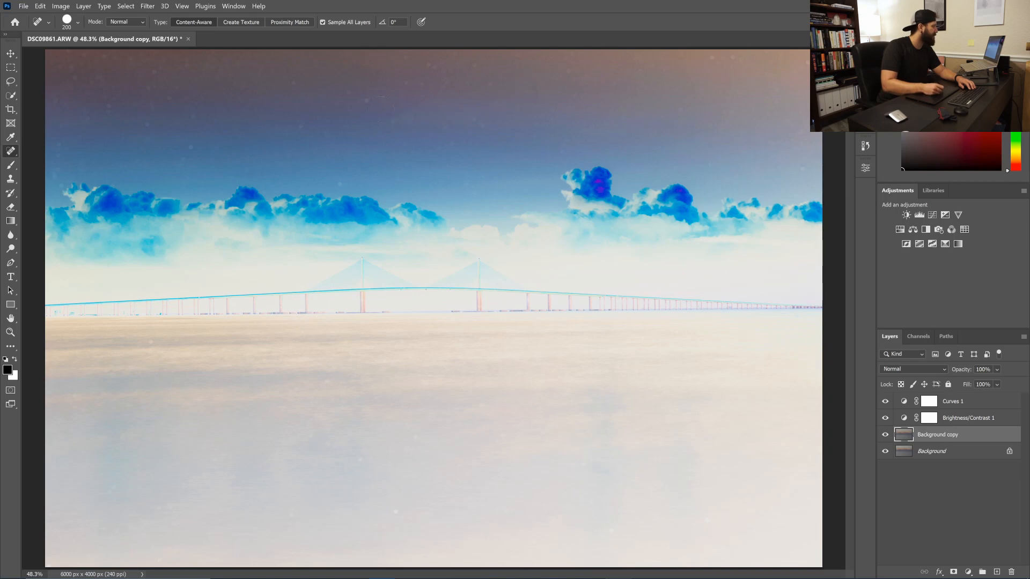
pyautogui.click(366, 99)
pyautogui.click(428, 65)
pyautogui.click(435, 68)
pyautogui.click(352, 93)
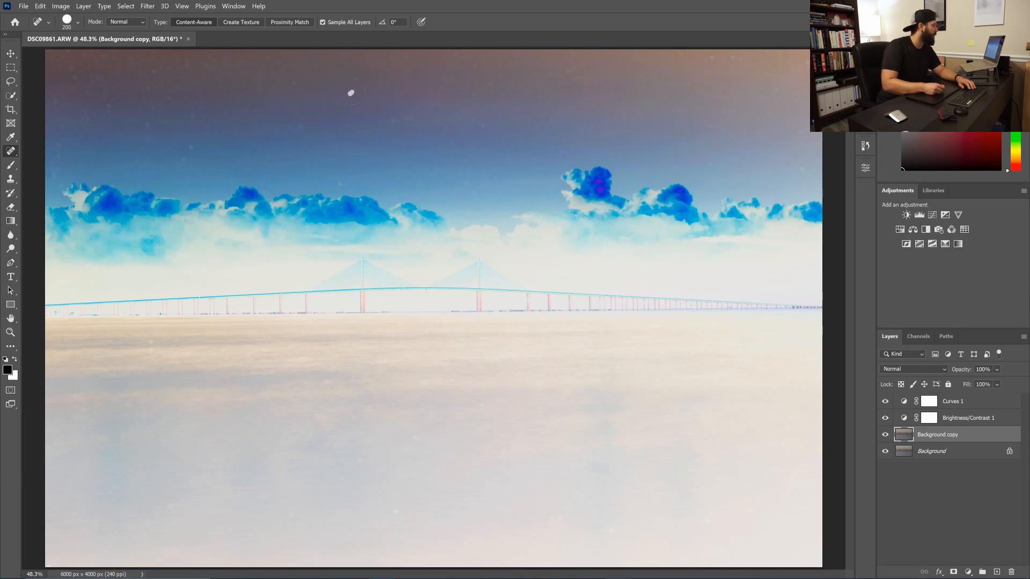
# Heal the specks in the left and top-left sky, plus one in the lower water
pyautogui.click(190, 147)
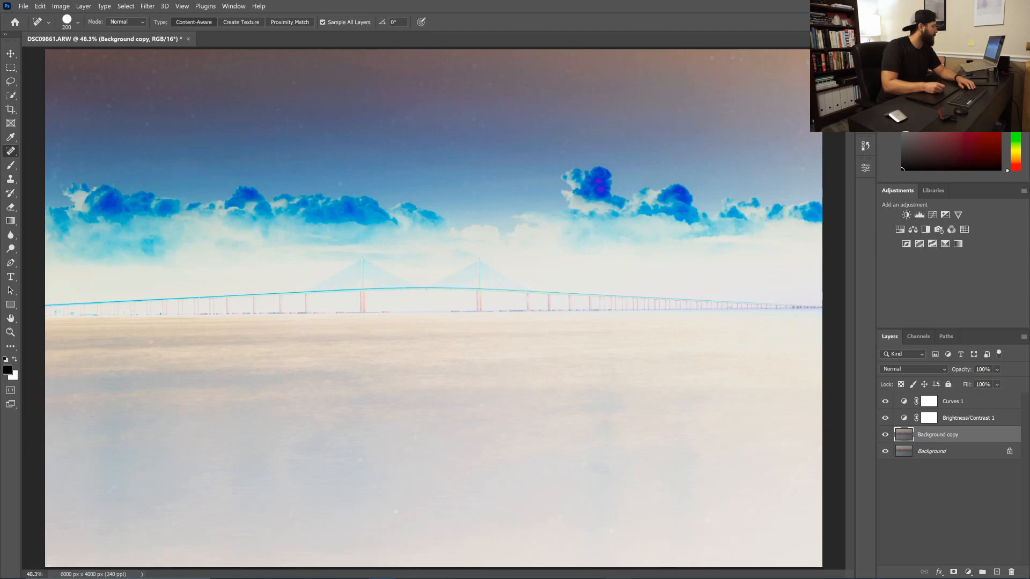
pyautogui.click(302, 127)
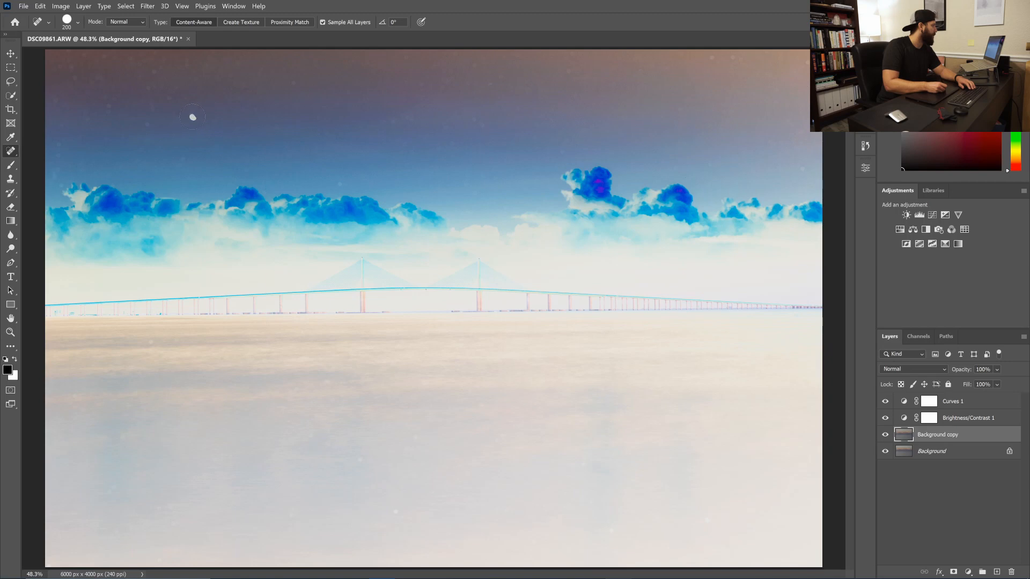
pyautogui.click(193, 117)
pyautogui.click(146, 124)
pyautogui.click(109, 107)
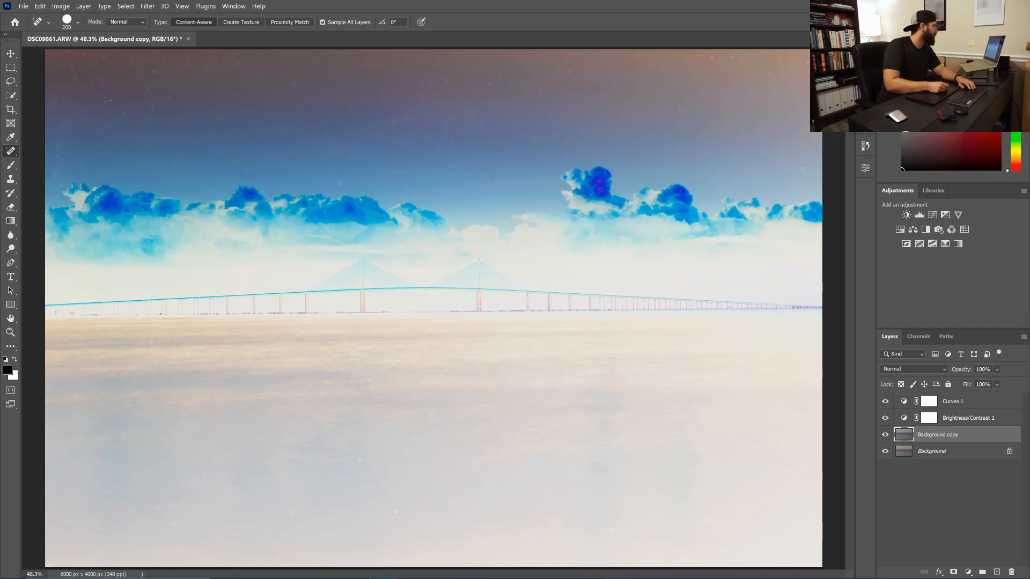
pyautogui.click(155, 73)
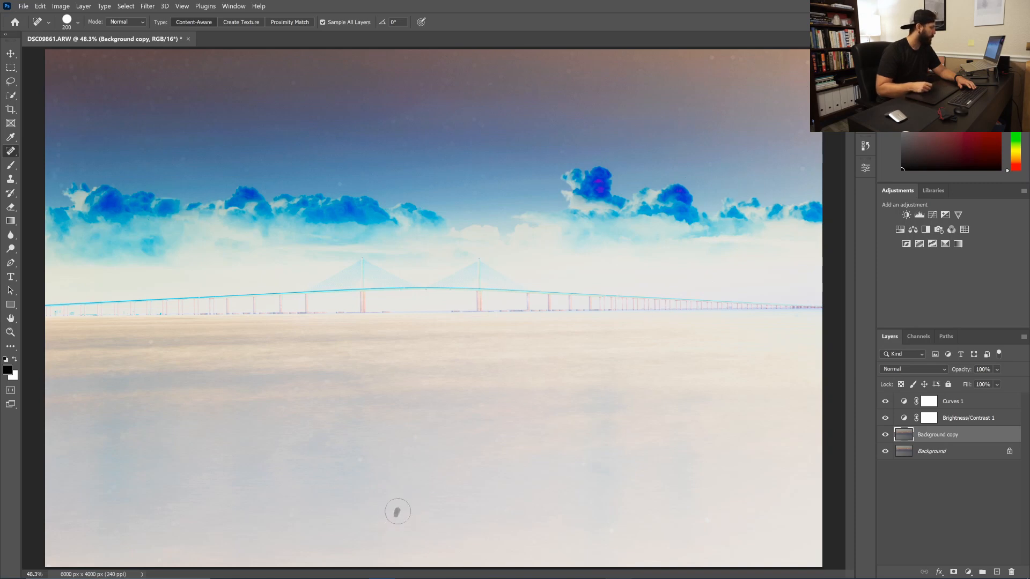
pyautogui.click(397, 512)
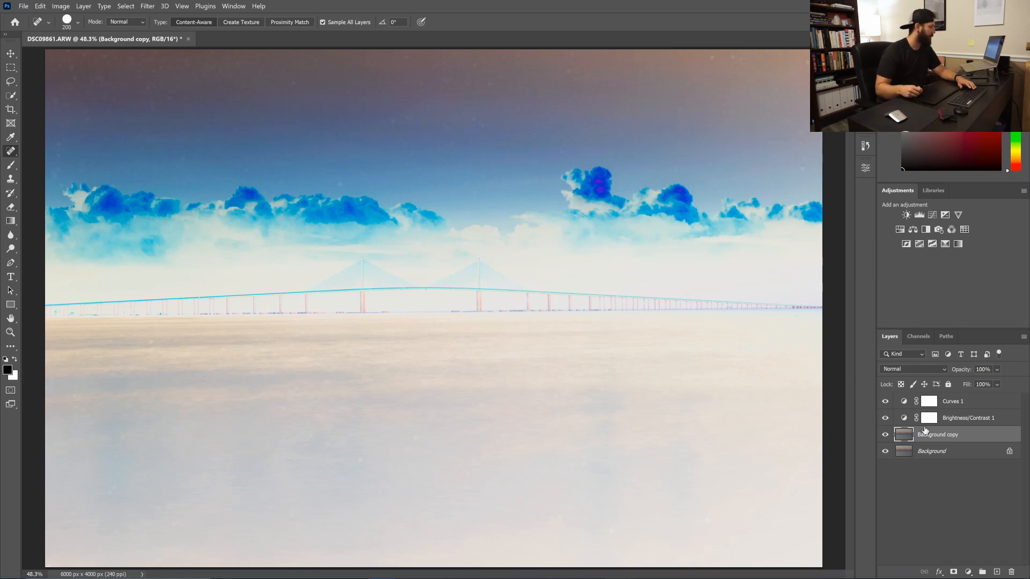
# Hide Curves 1, then switch Background copy off, on and off again to compare
pyautogui.click(886, 402)
pyautogui.click(885, 435)
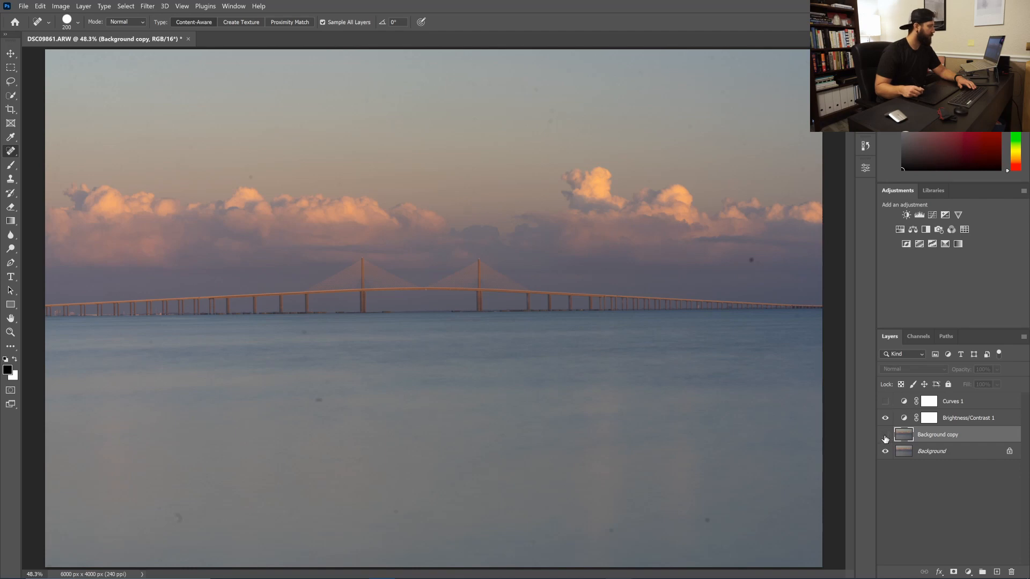
pyautogui.click(885, 436)
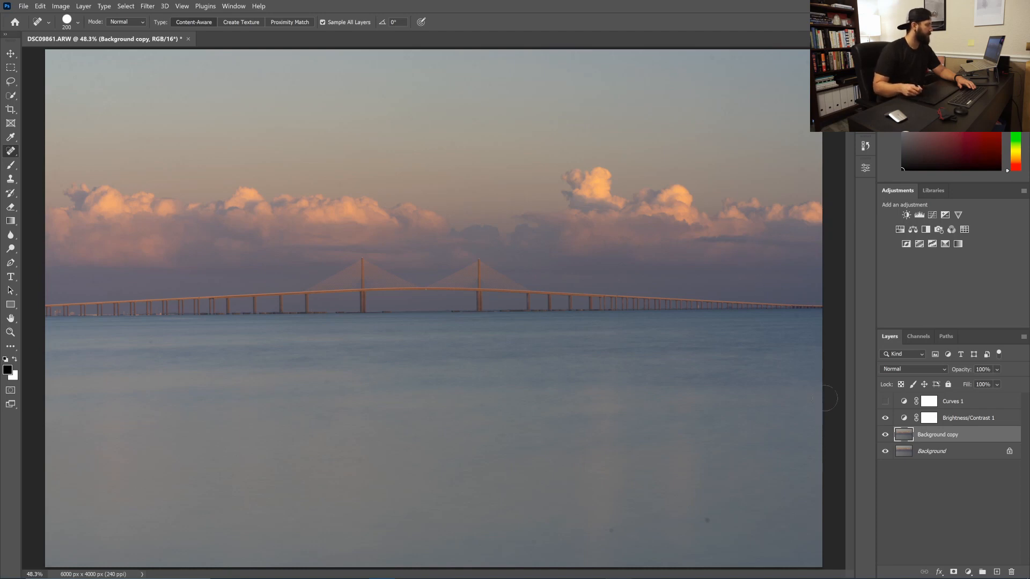
pyautogui.click(886, 434)
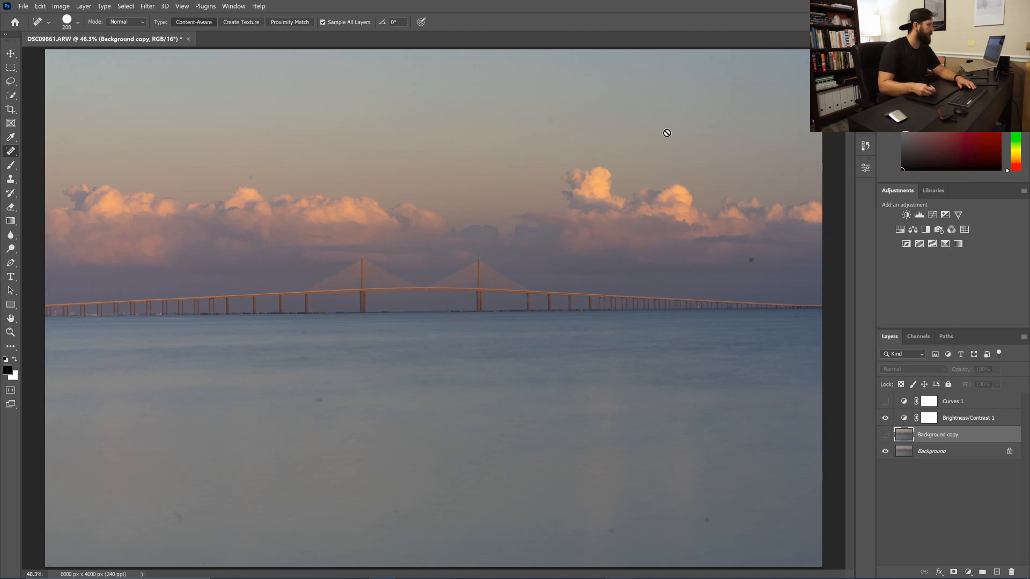